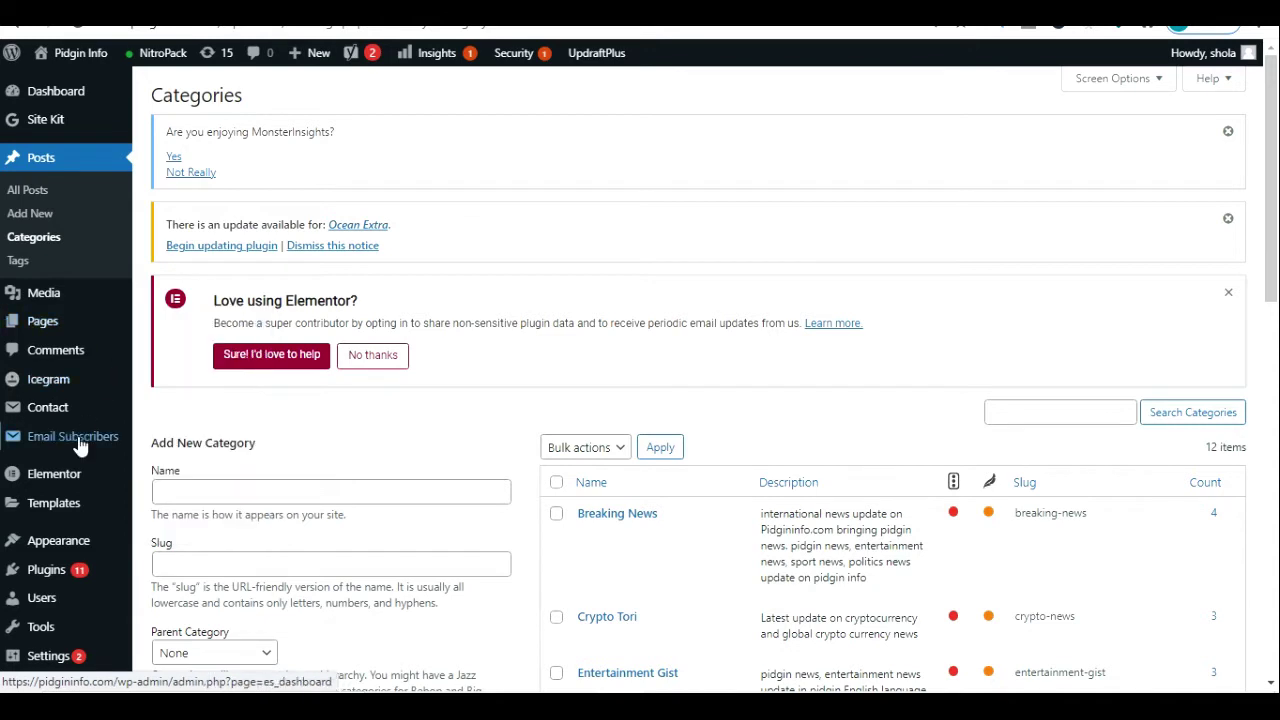
Launch the Customizer via Appearance › Customize in the admin sidebar
mouse_move(70, 545)
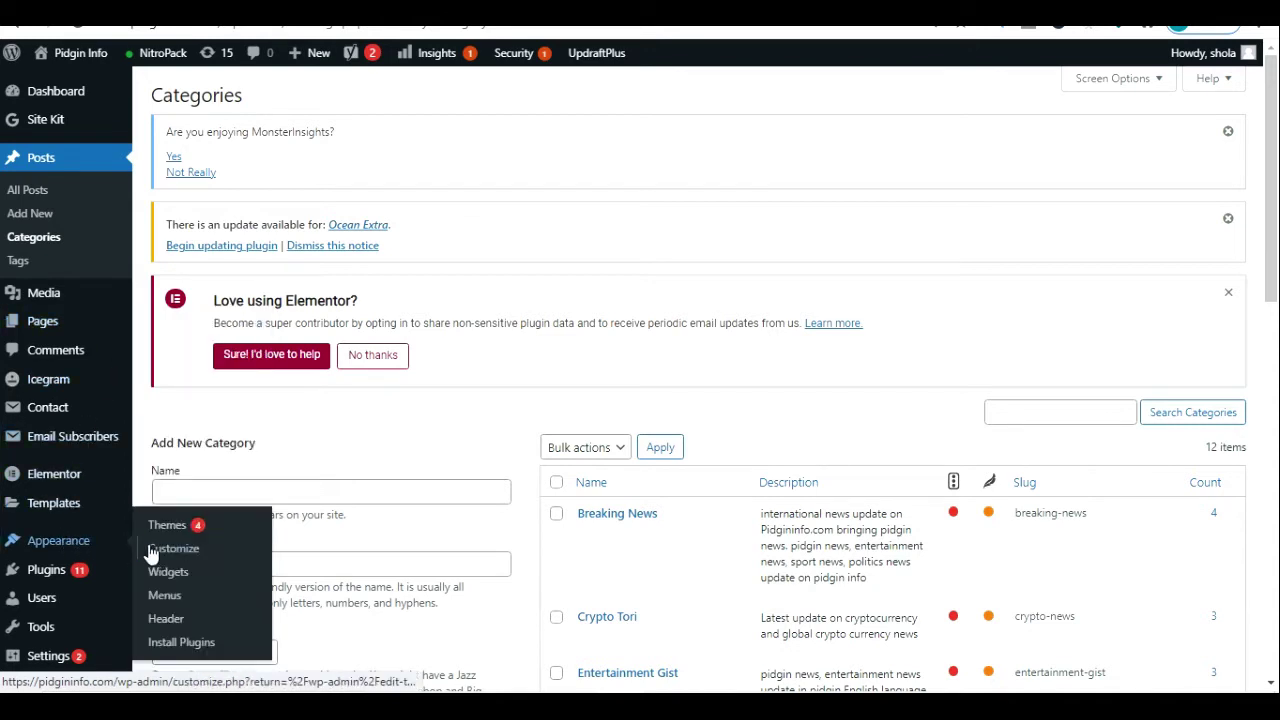
left_click(181, 553)
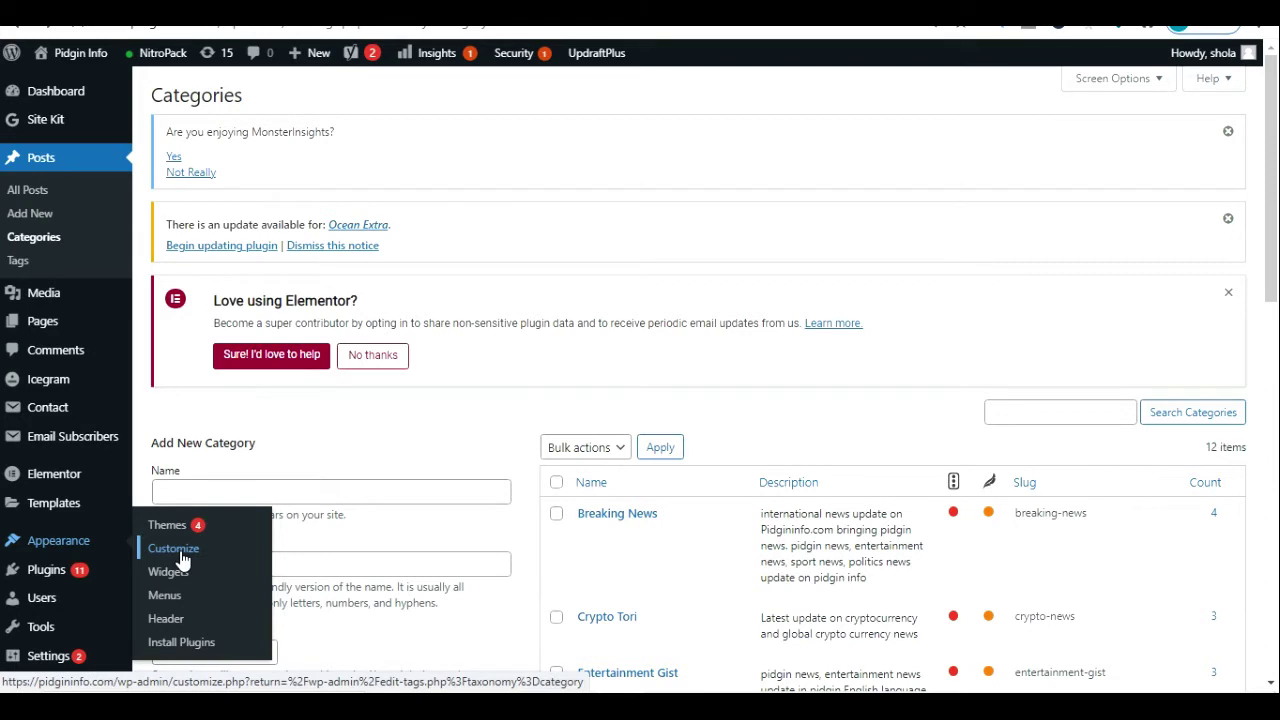
left_click(182, 558)
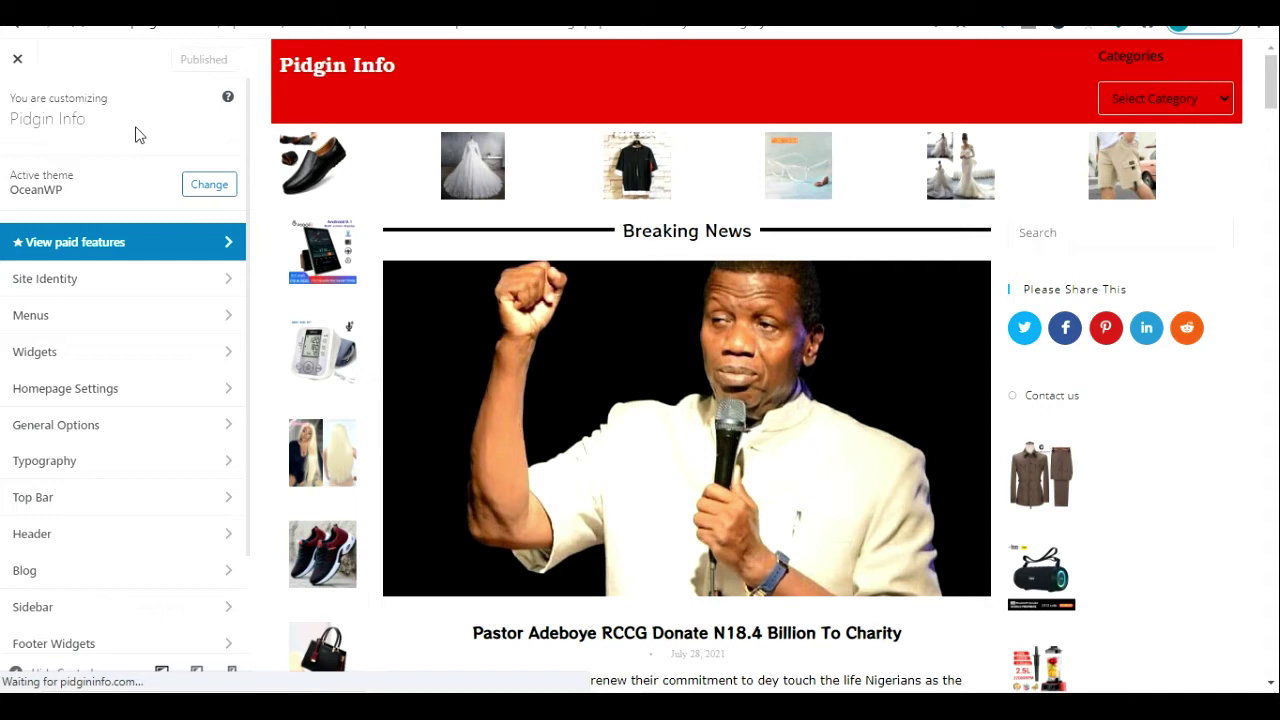
Scroll the Customizer panel down to reveal all sections through Yoast SEO Breadcrumbs
scroll(138, 135, "down", 2)
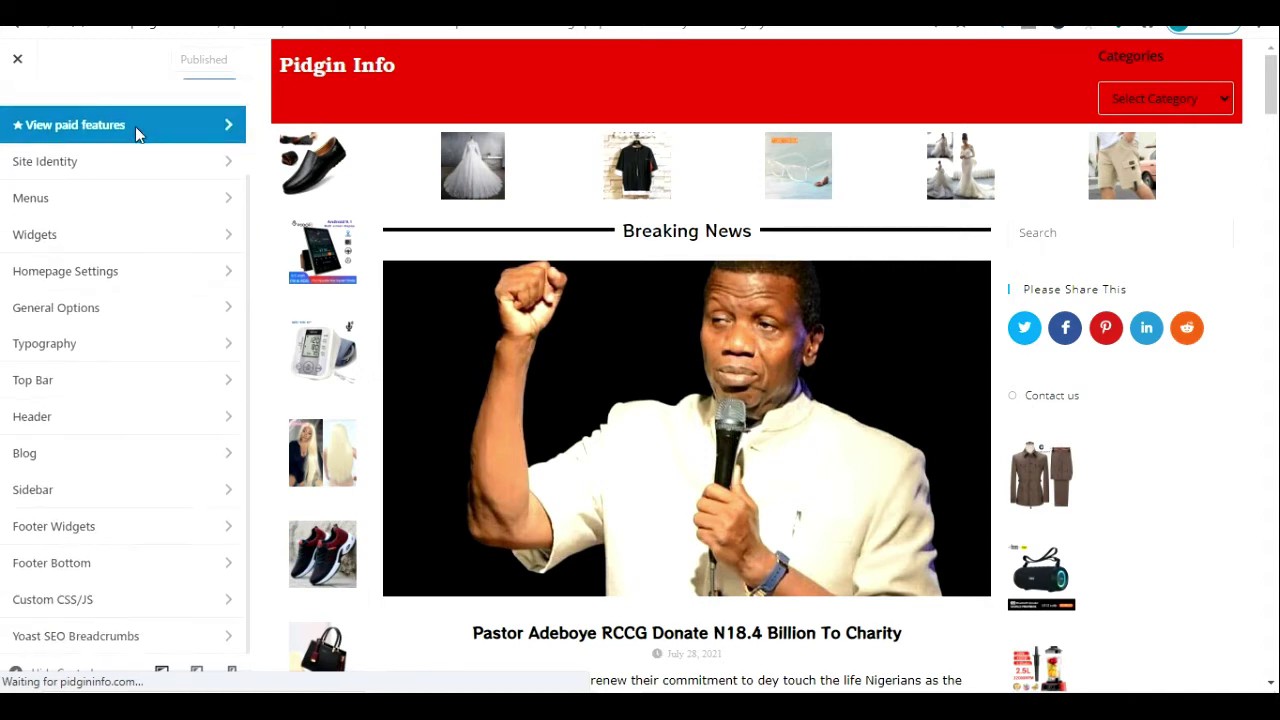
Open Blog › Single Post while previewing the 'Pastor Adeboye RCCG Donate N18.4 Billion To Charity' post
left_click(101, 459)
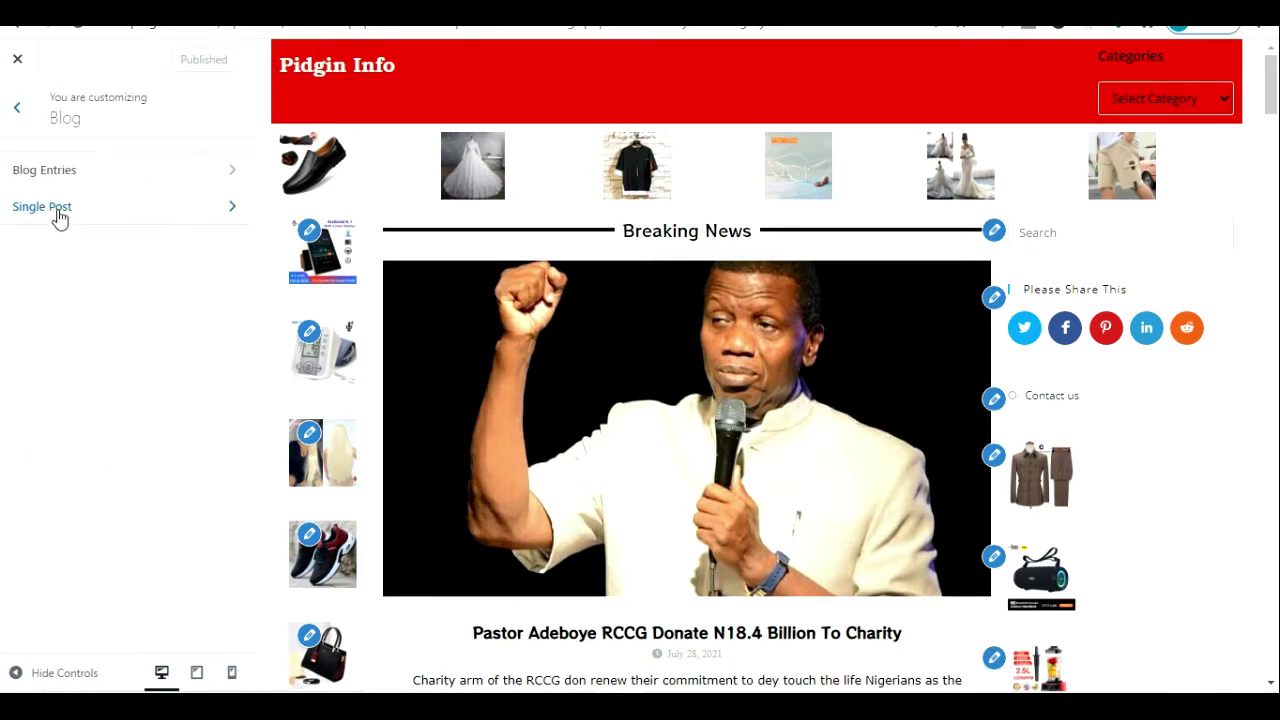
left_click(18, 122)
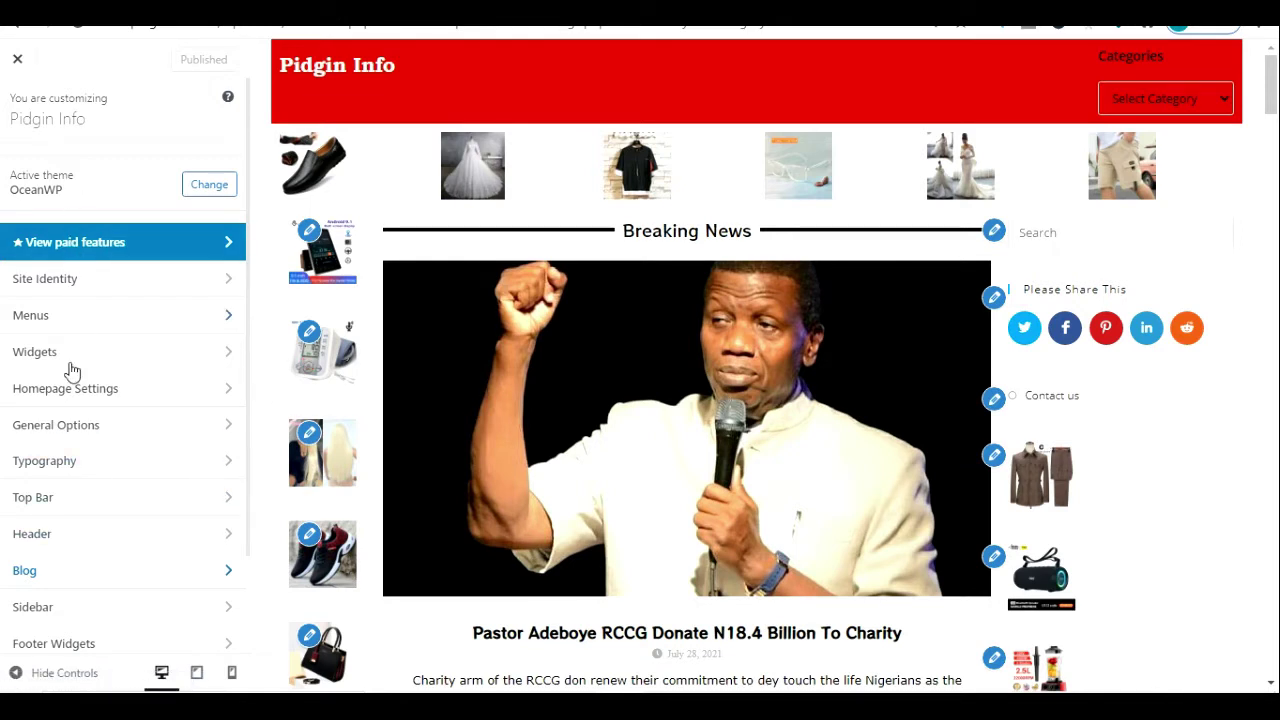
left_click(57, 582)
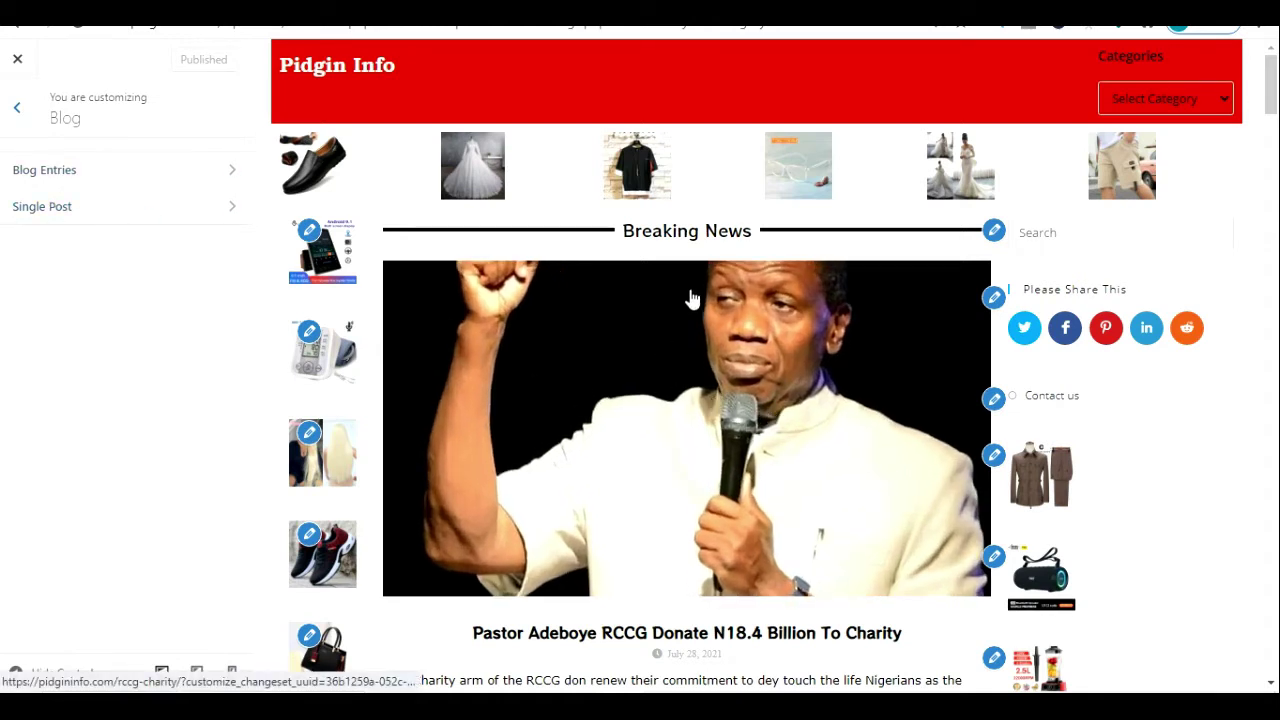
left_click(676, 418)
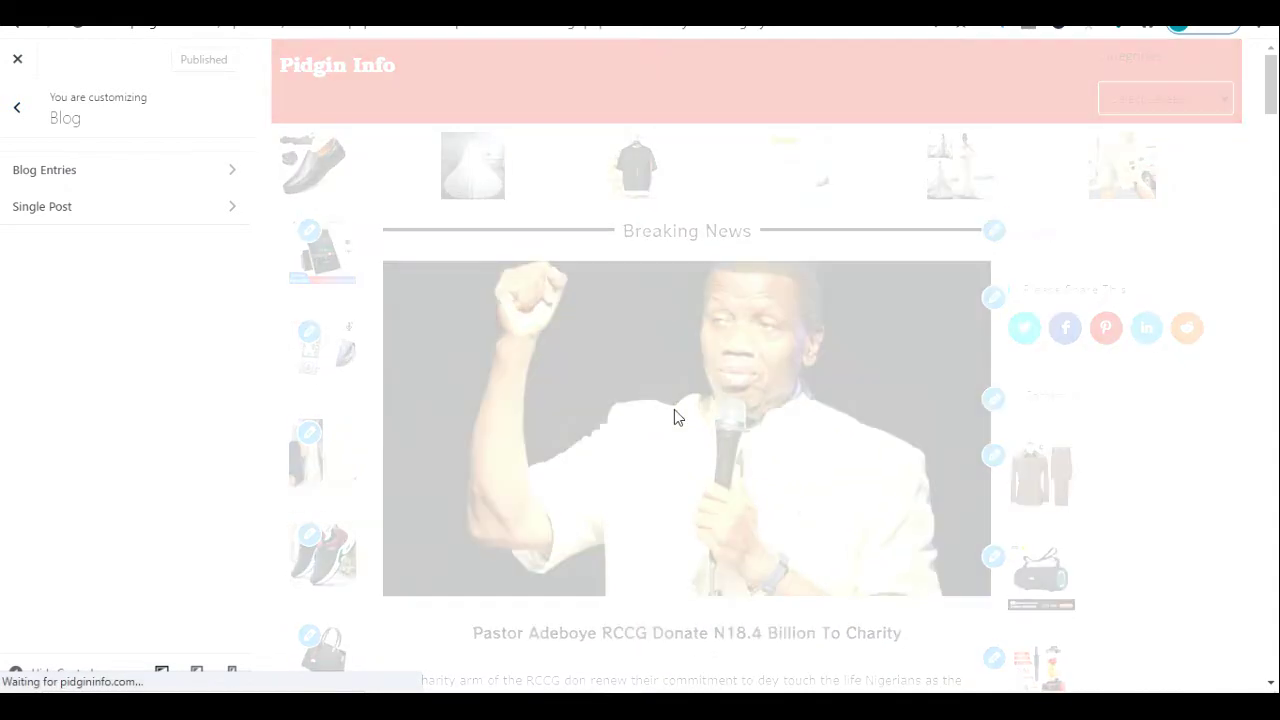
left_click(64, 208)
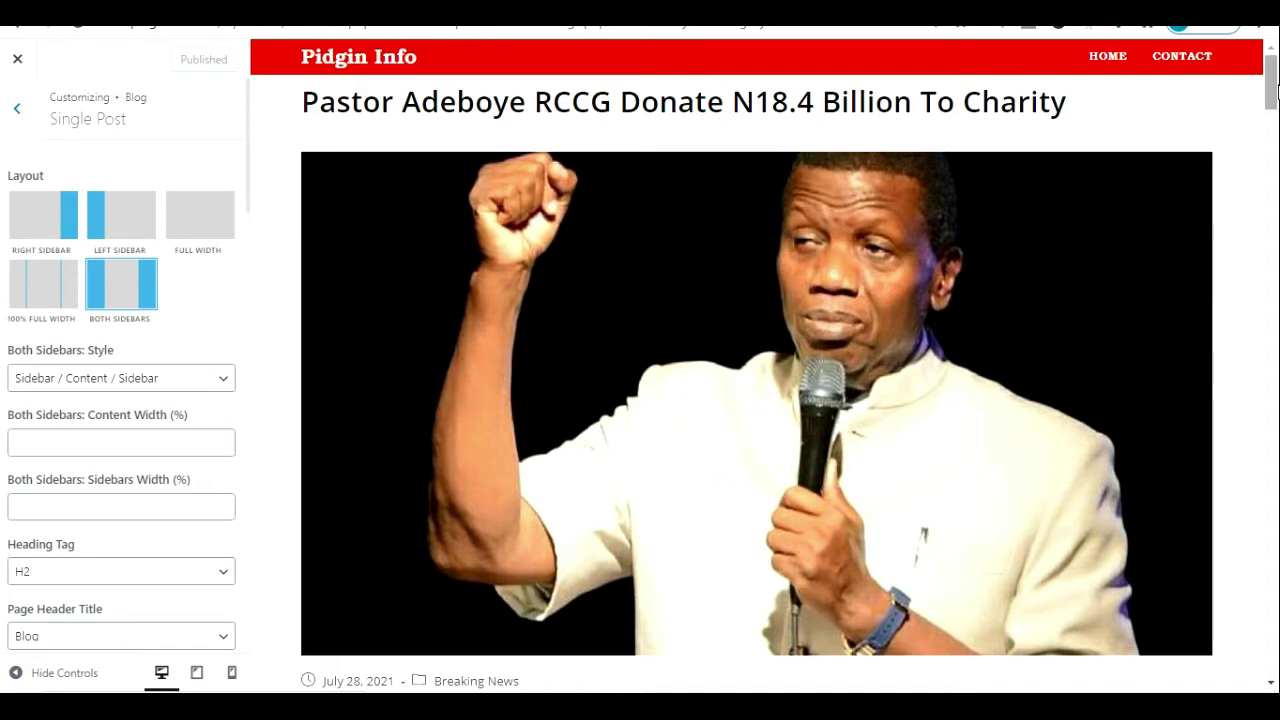
scroll(1274, 100, "down", 1)
scroll(1274, 100, "down", 7)
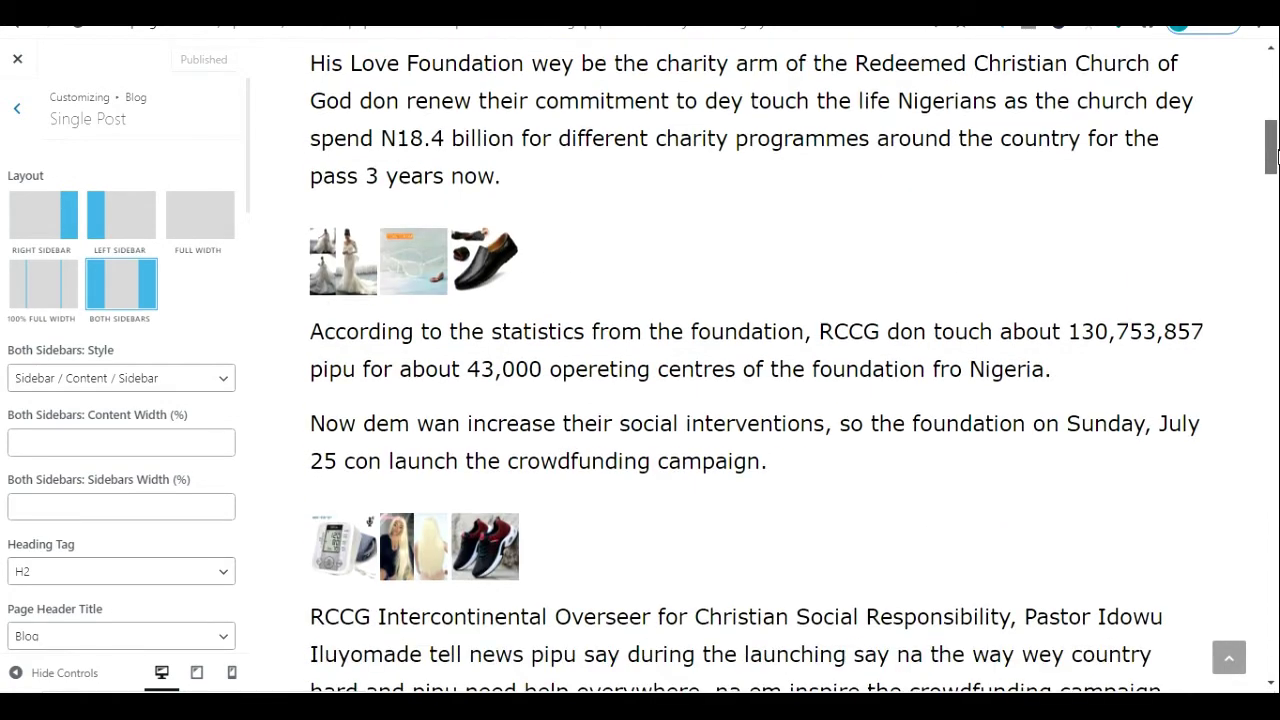
scroll(1274, 95, "up", 6)
scroll(1274, 95, "up", 3)
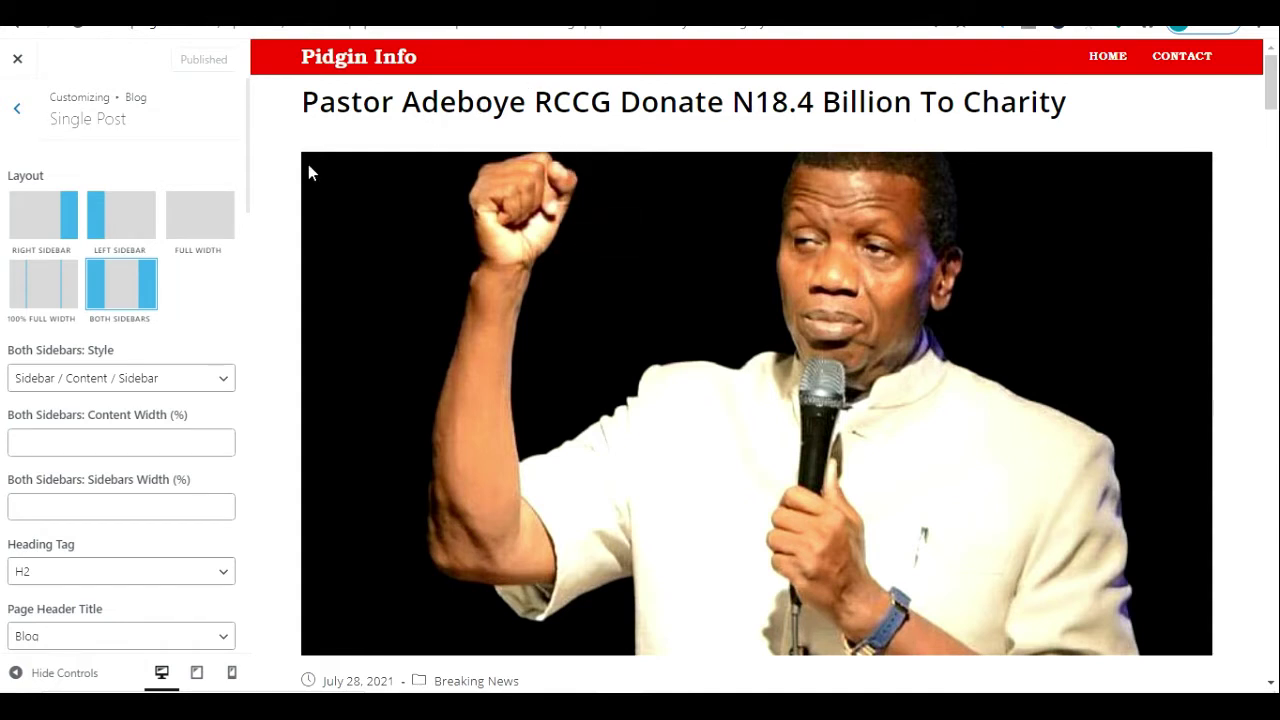
left_click(20, 115)
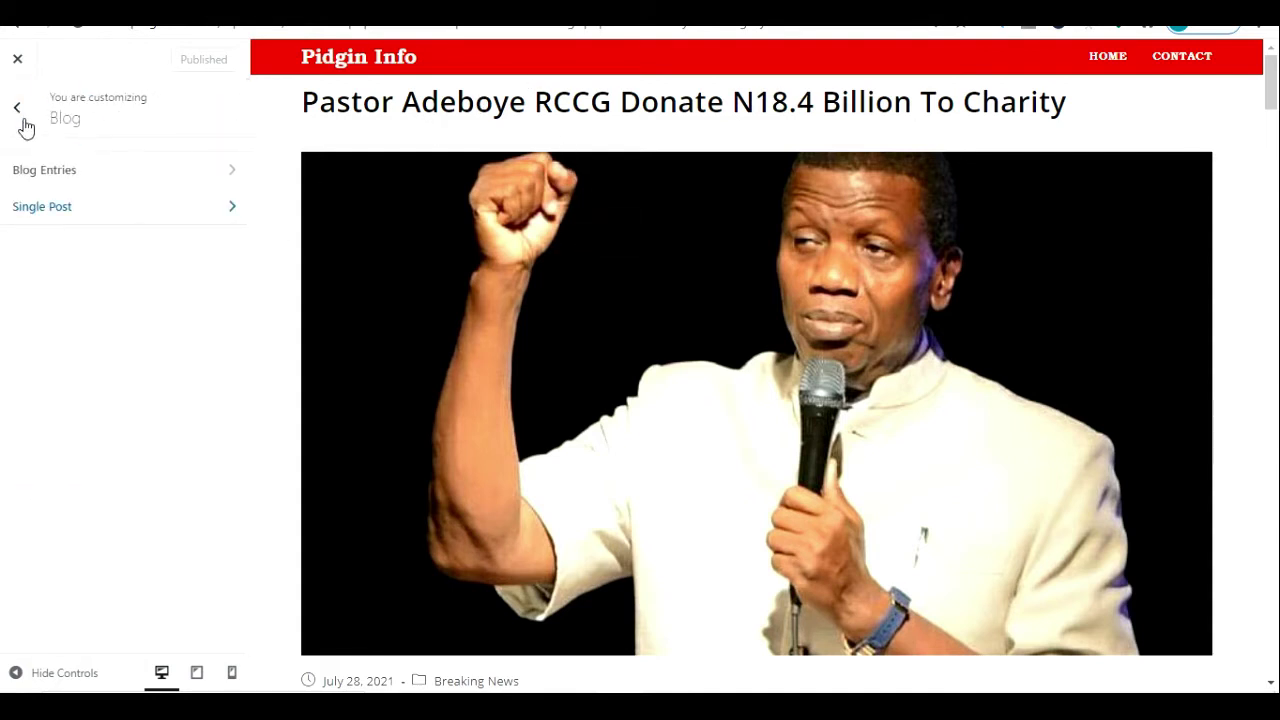
left_click(20, 112)
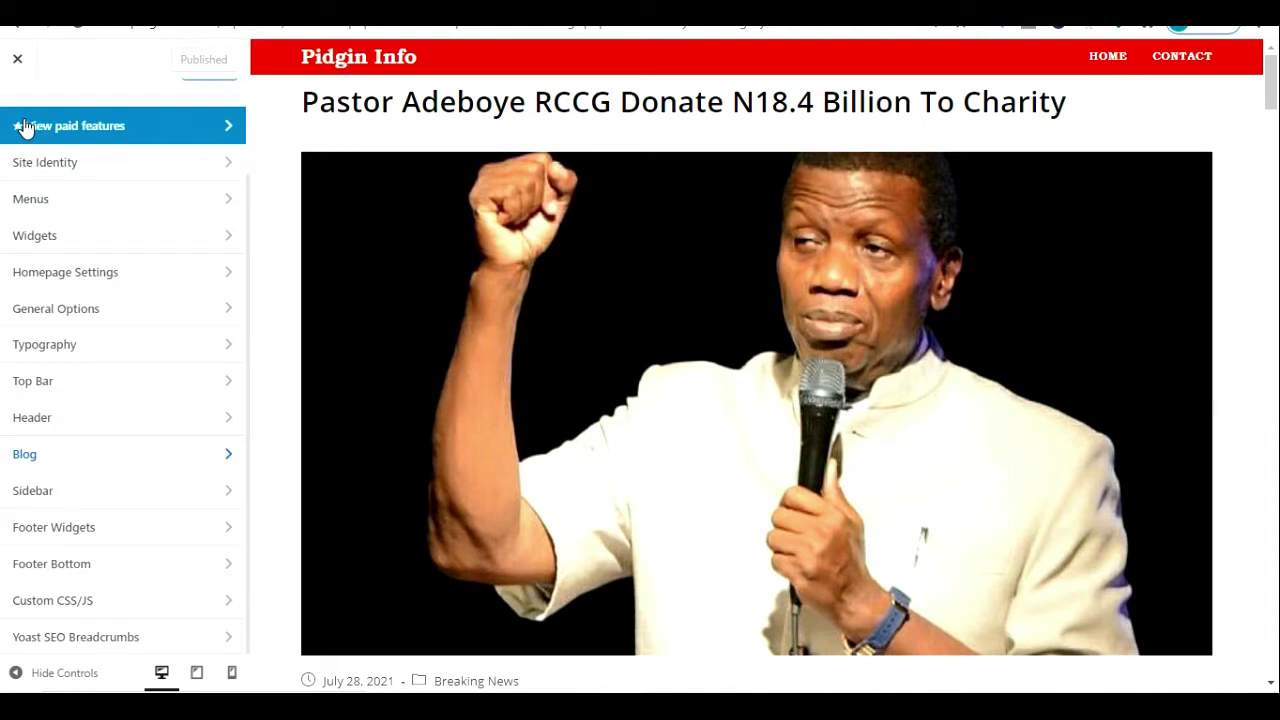
left_click(62, 458)
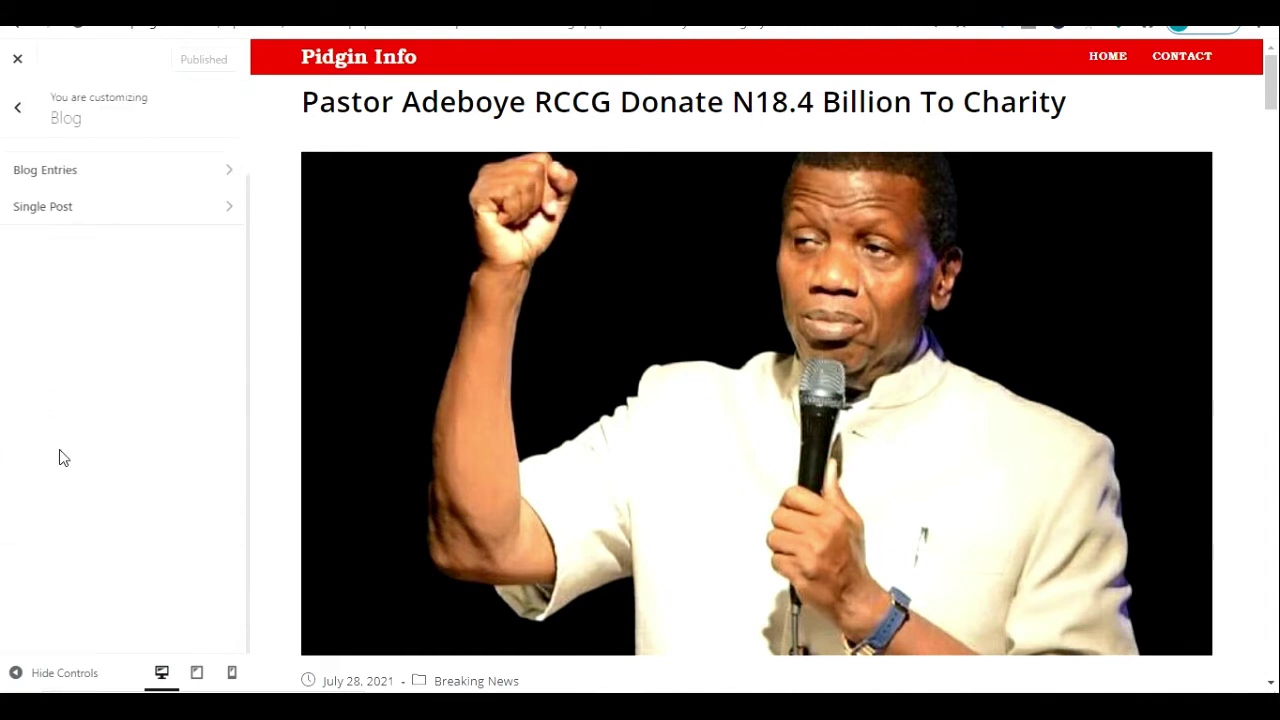
left_click(58, 208)
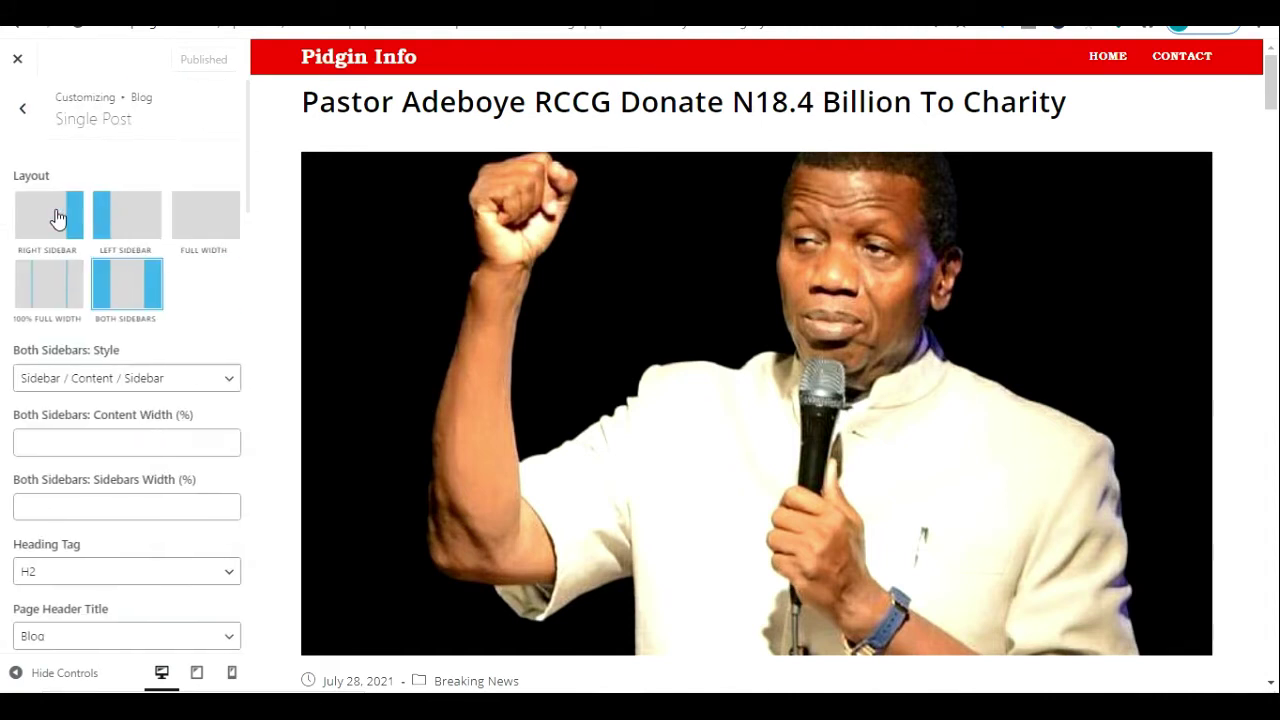
left_click(16, 110)
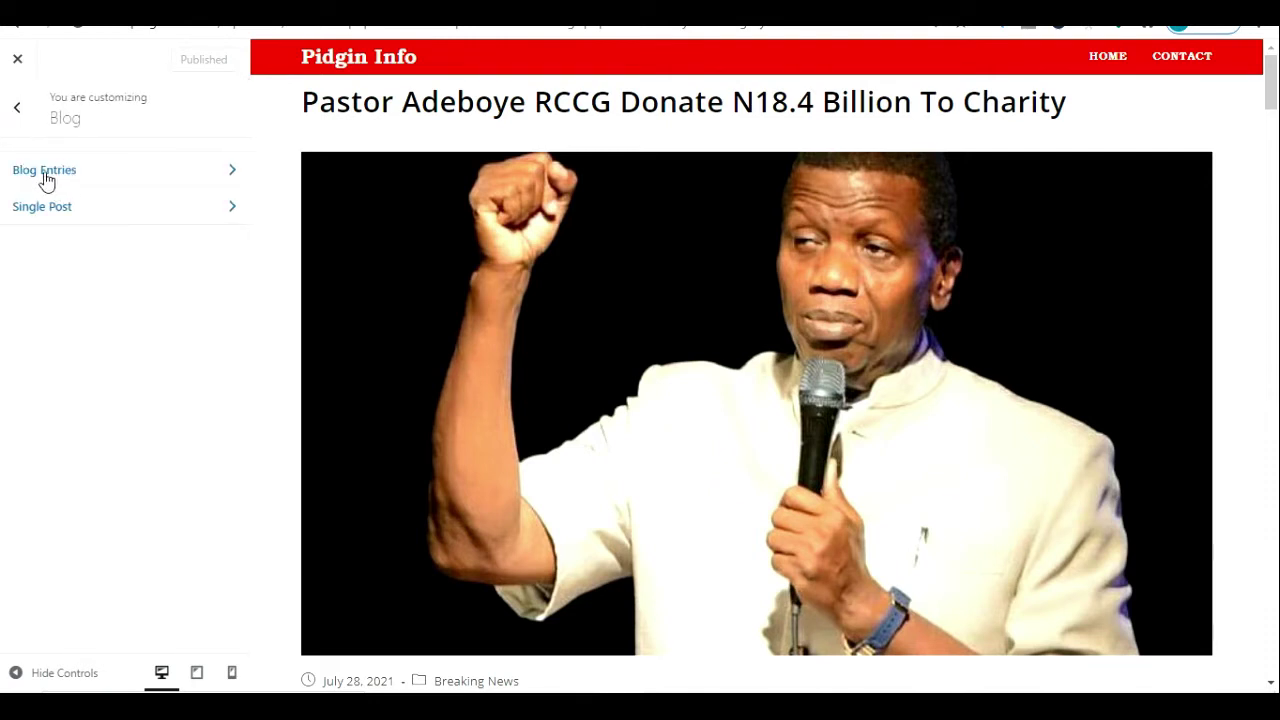
left_click(45, 176)
left_click(18, 110)
left_click(70, 210)
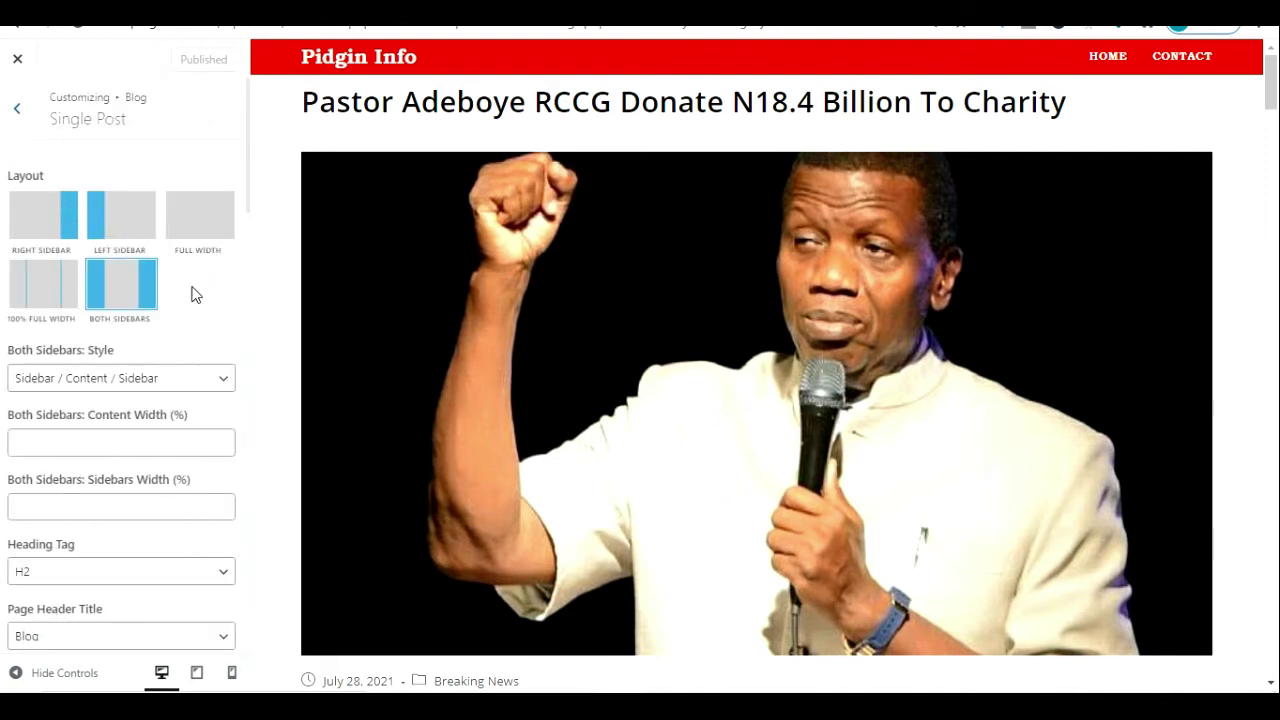
scroll(208, 315, "down", 1)
scroll(208, 315, "down", 5)
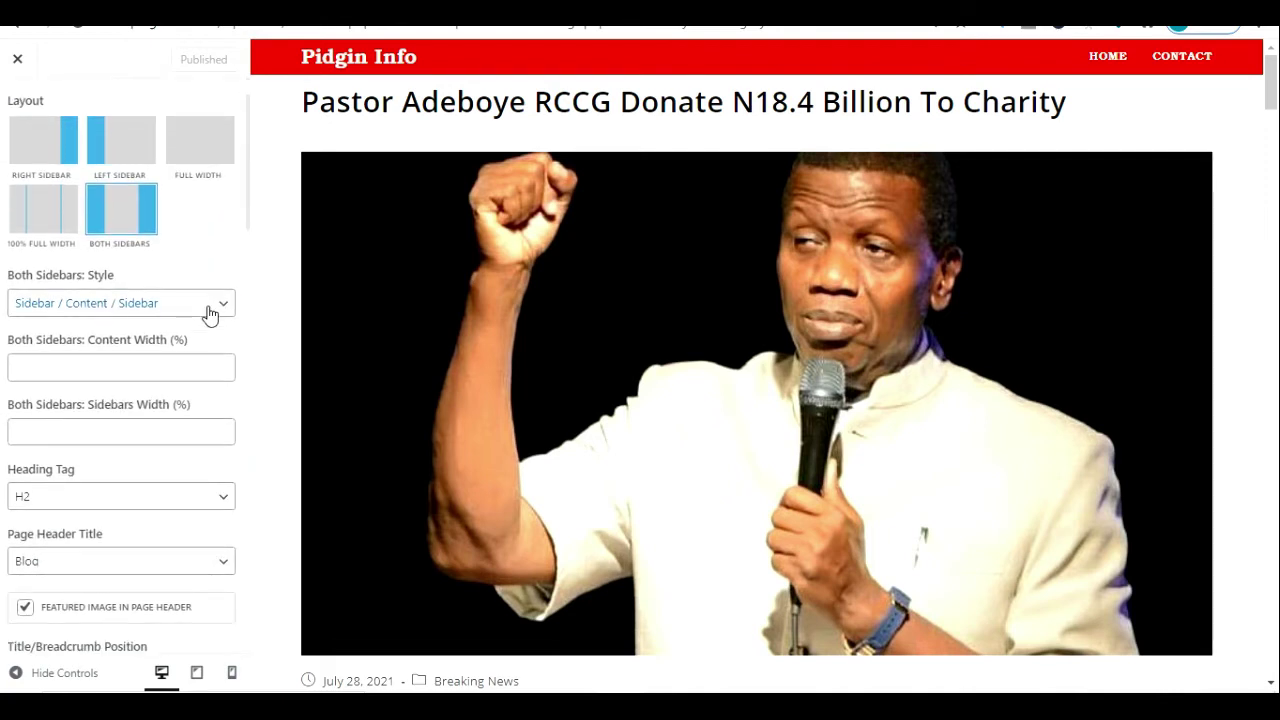
Move Featured Image above Title in Elements Positioning, then restore Title to the top
scroll(208, 315, "down", 7)
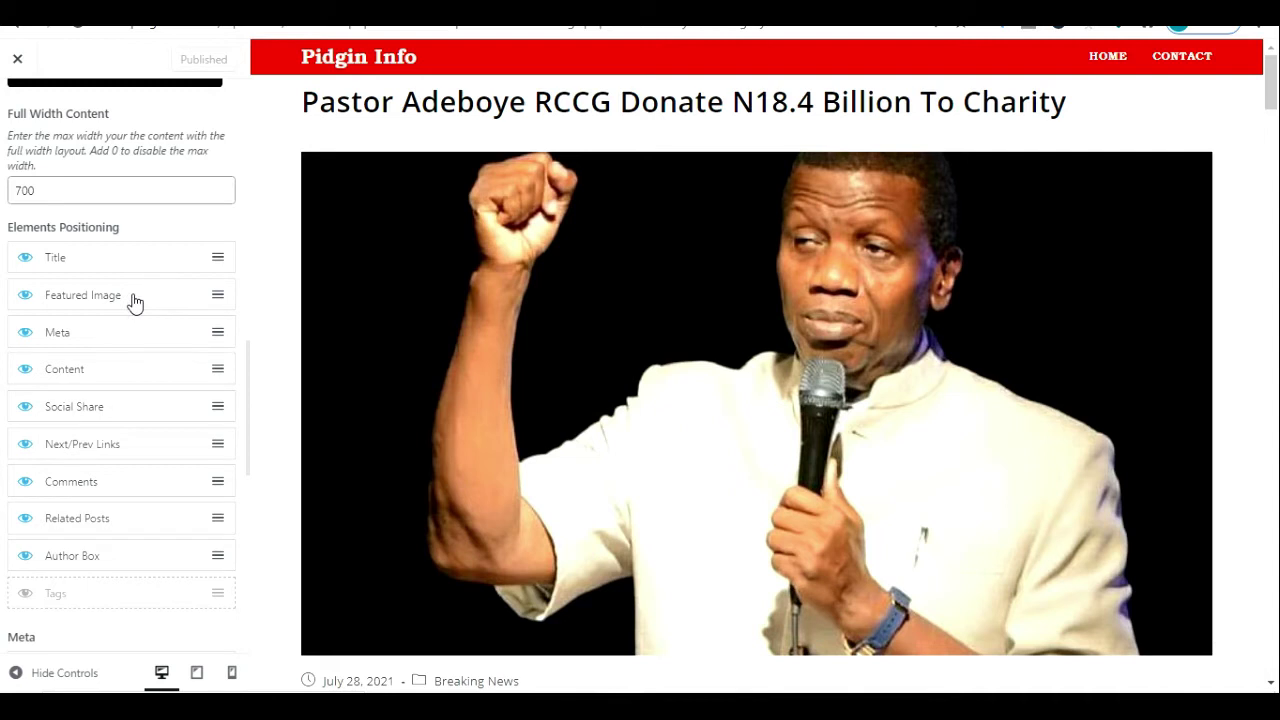
left_click_drag(135, 303, 131, 266)
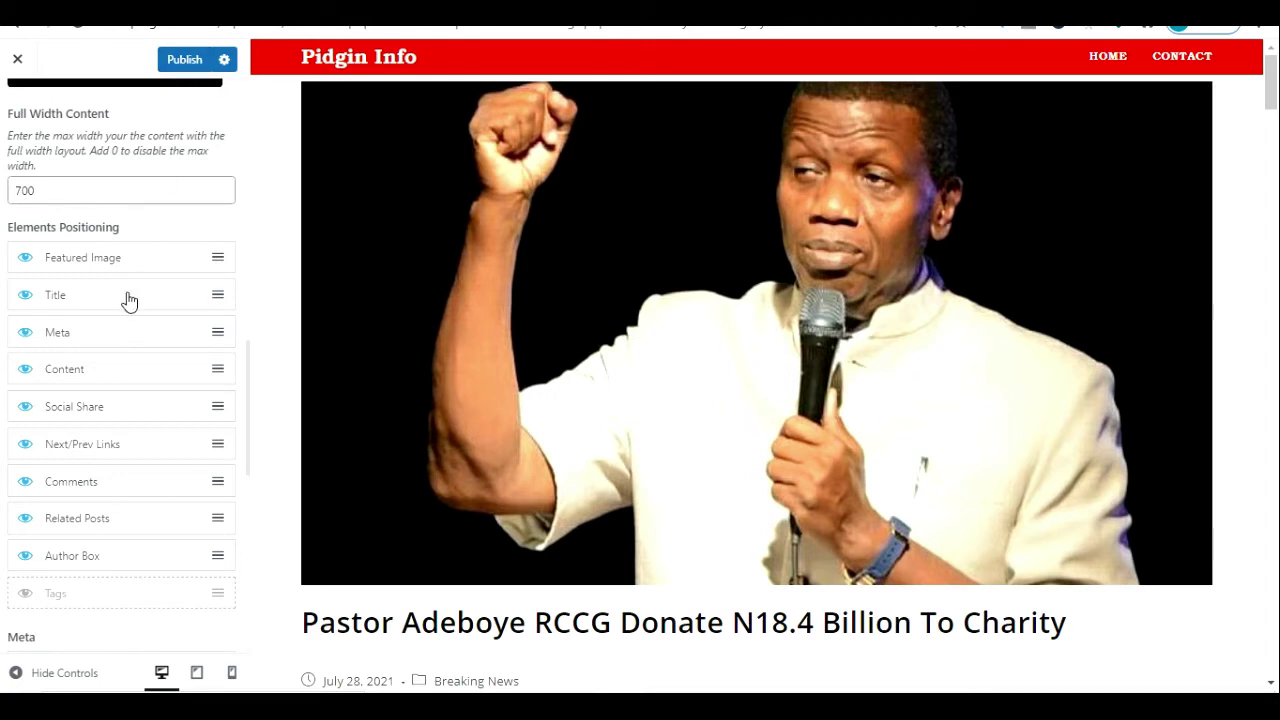
left_click_drag(104, 300, 110, 262)
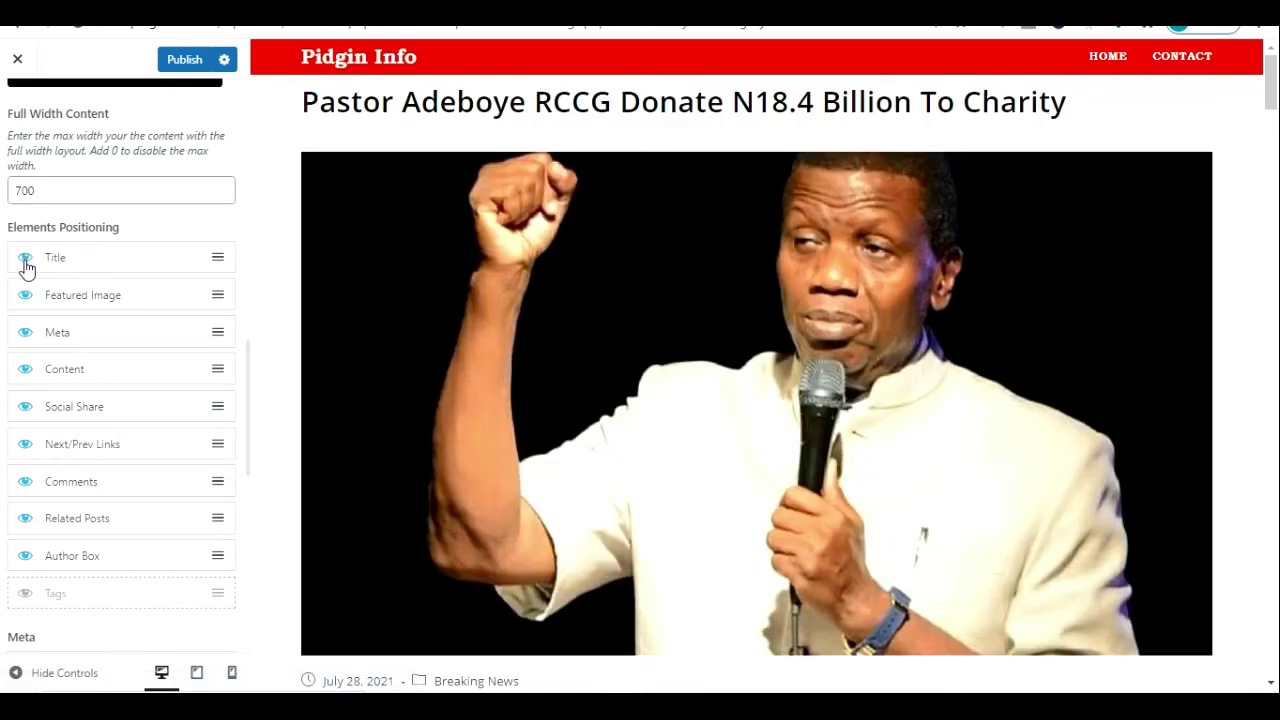
Hide then re-show the Title, and move Meta to the top and back below Featured Image
left_click(26, 260)
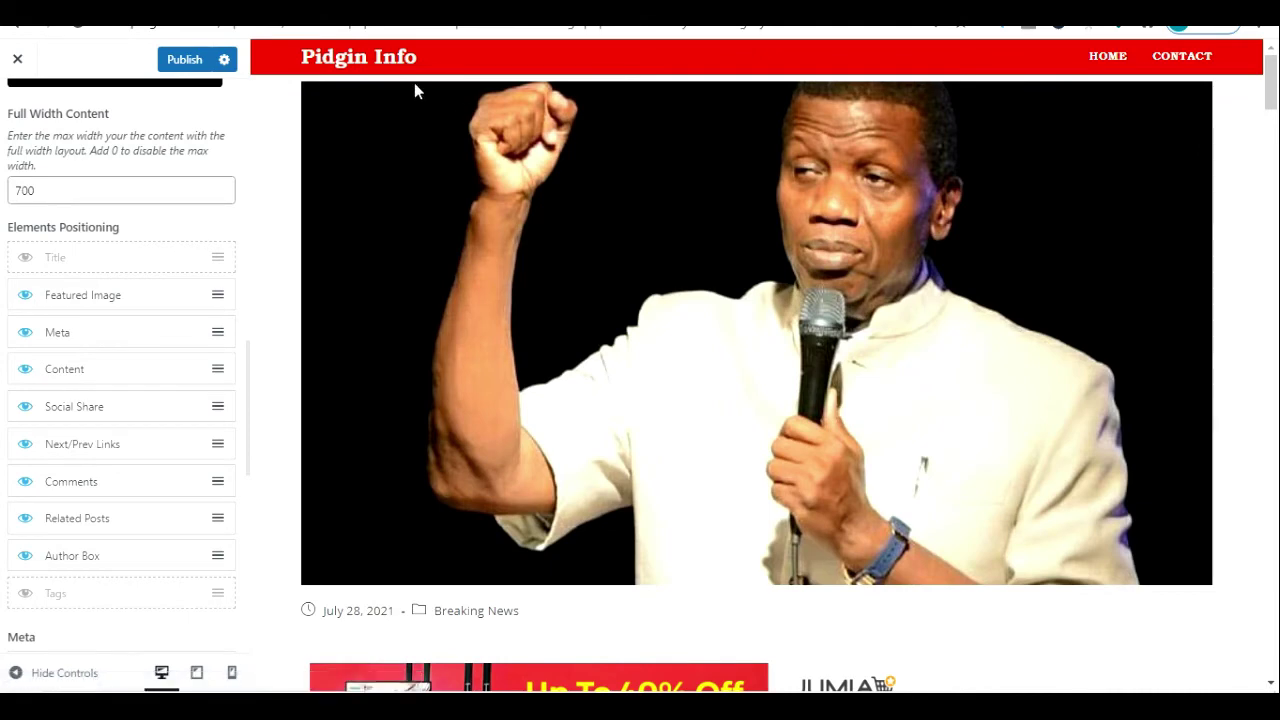
left_click(25, 259)
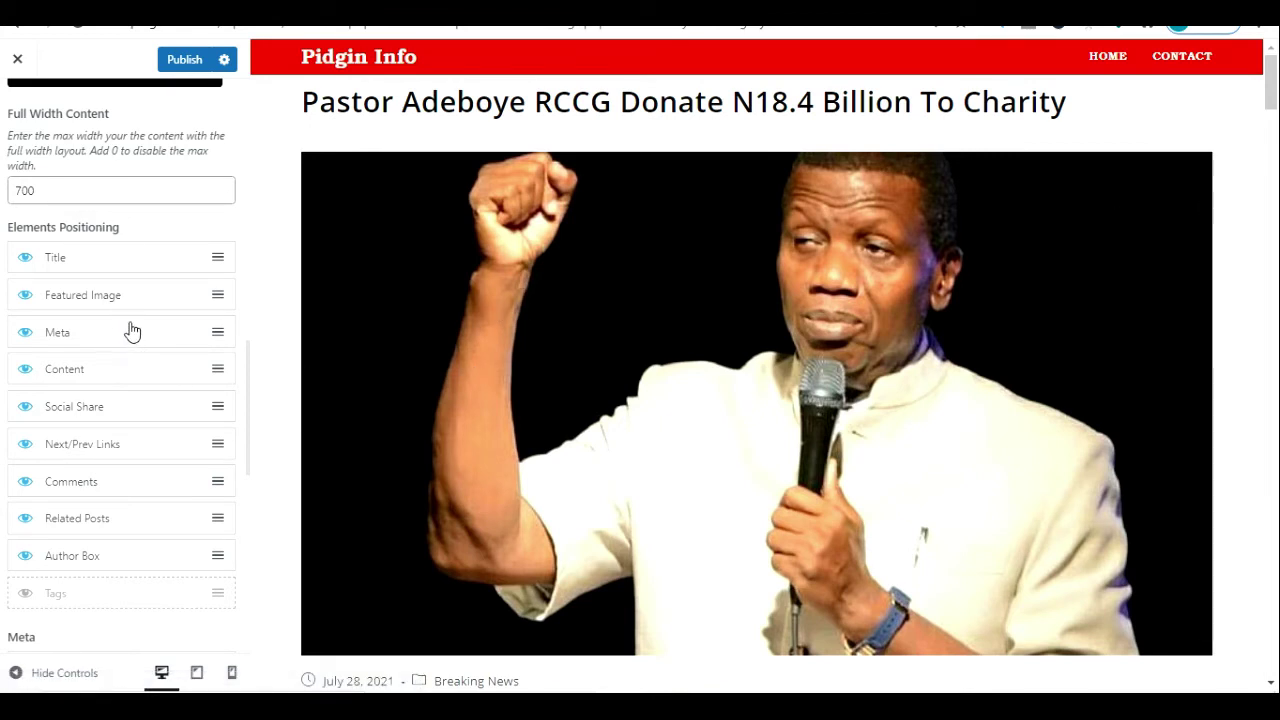
left_click_drag(129, 331, 131, 250)
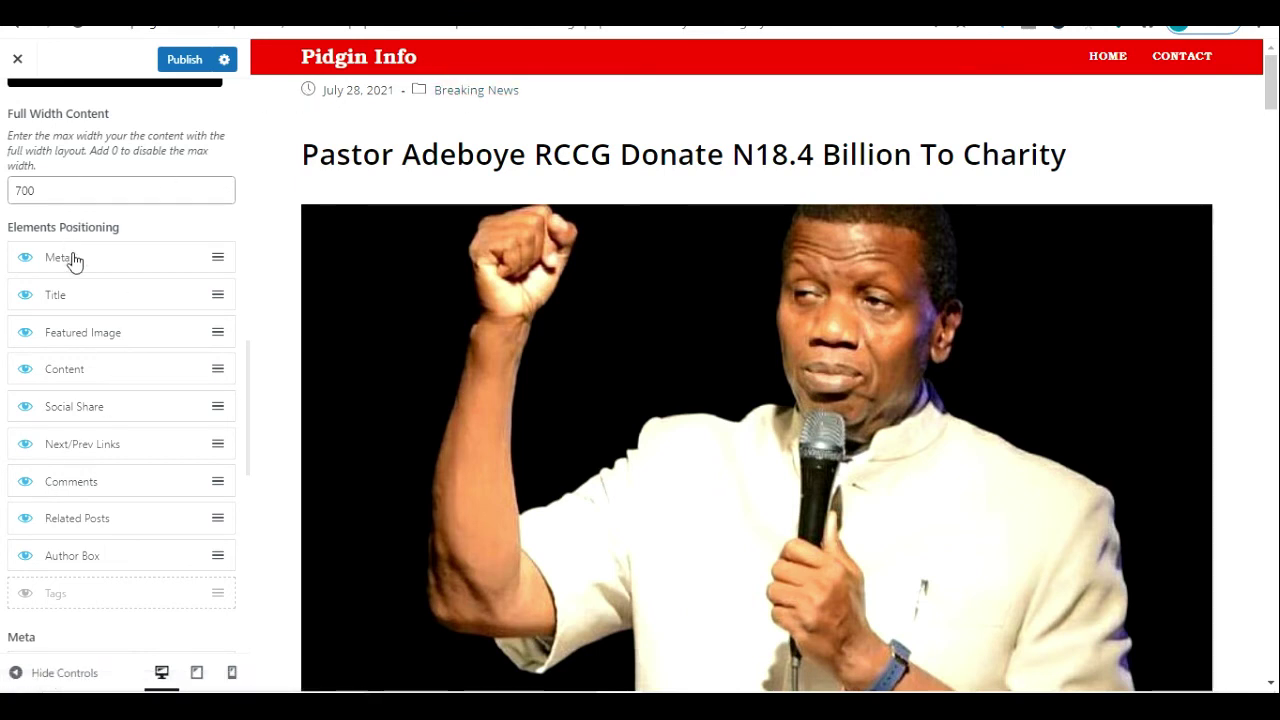
left_click_drag(71, 257, 70, 332)
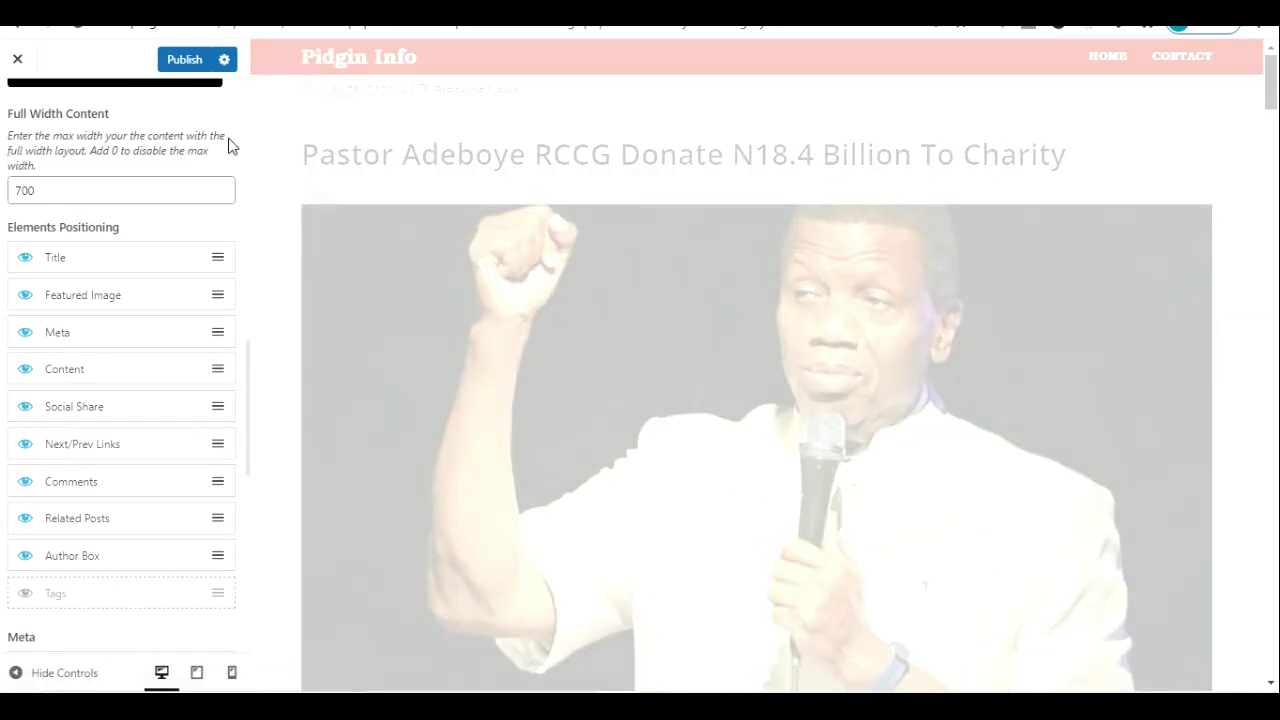
Go from Single Post back to Blog › Blog Entries and scroll to its Elements Positioning list
scroll(228, 146, "up", 1)
scroll(228, 146, "up", 10)
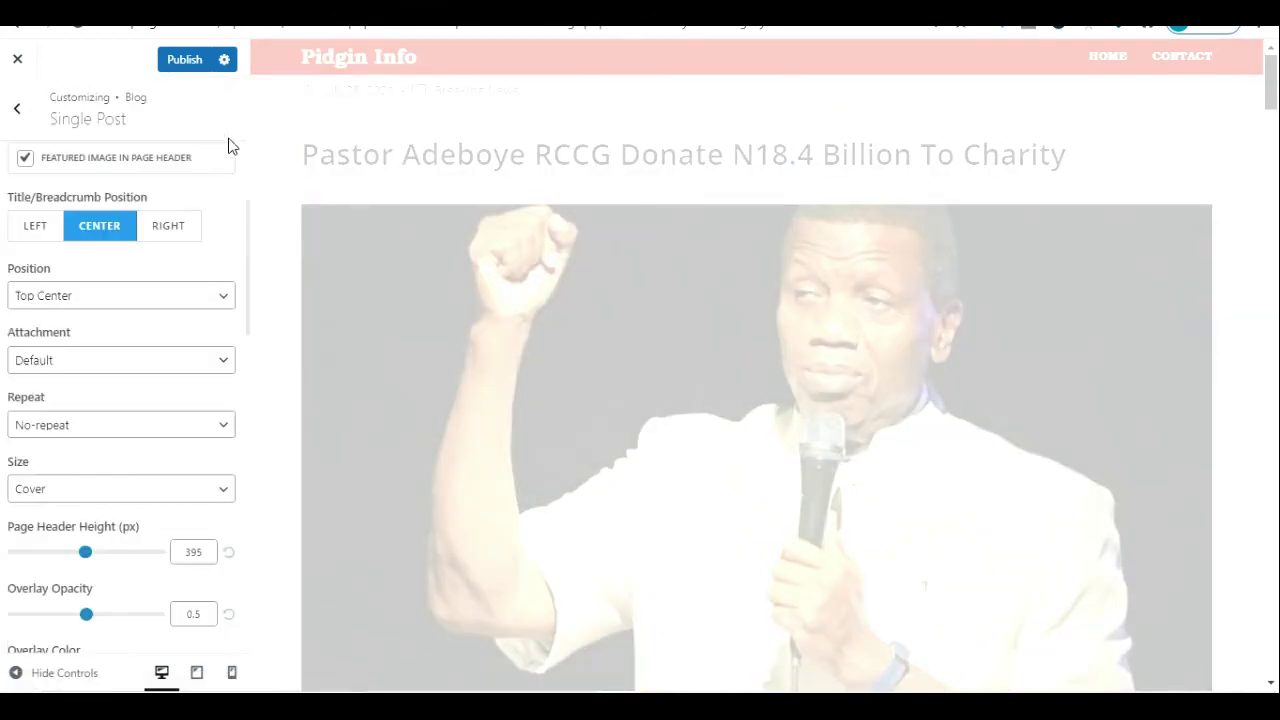
scroll(228, 146, "up", 5)
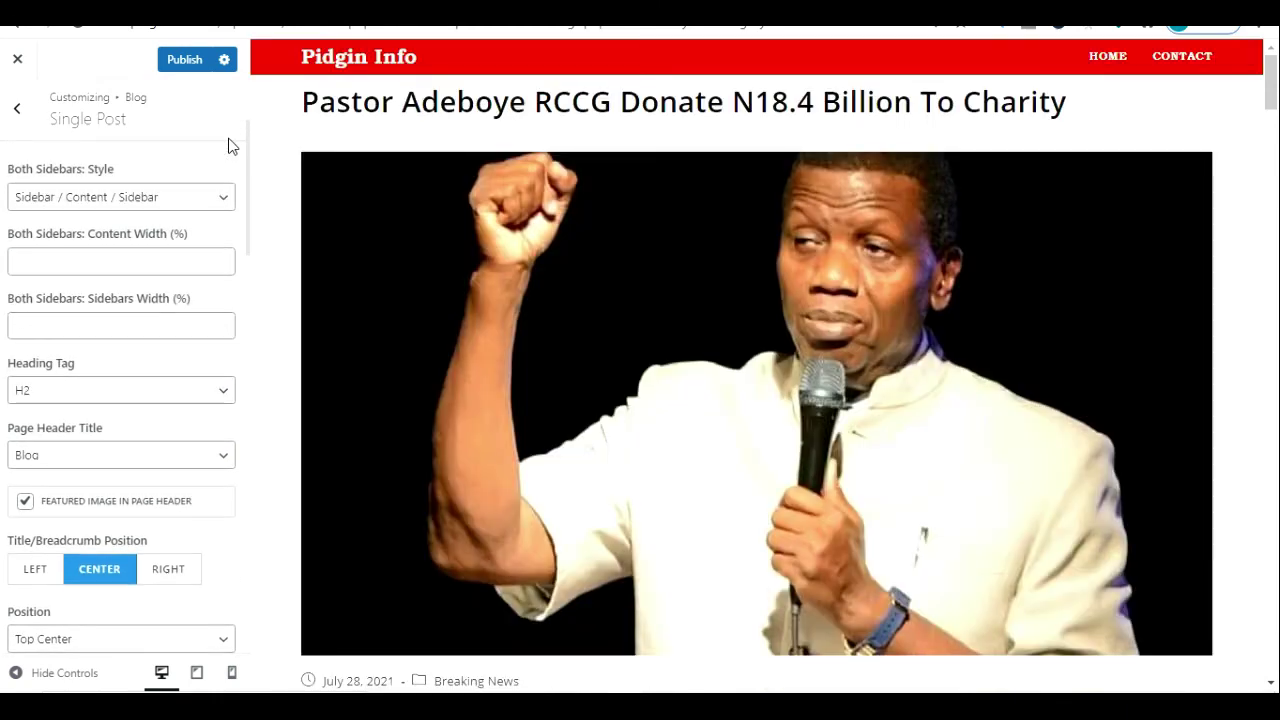
left_click(18, 110)
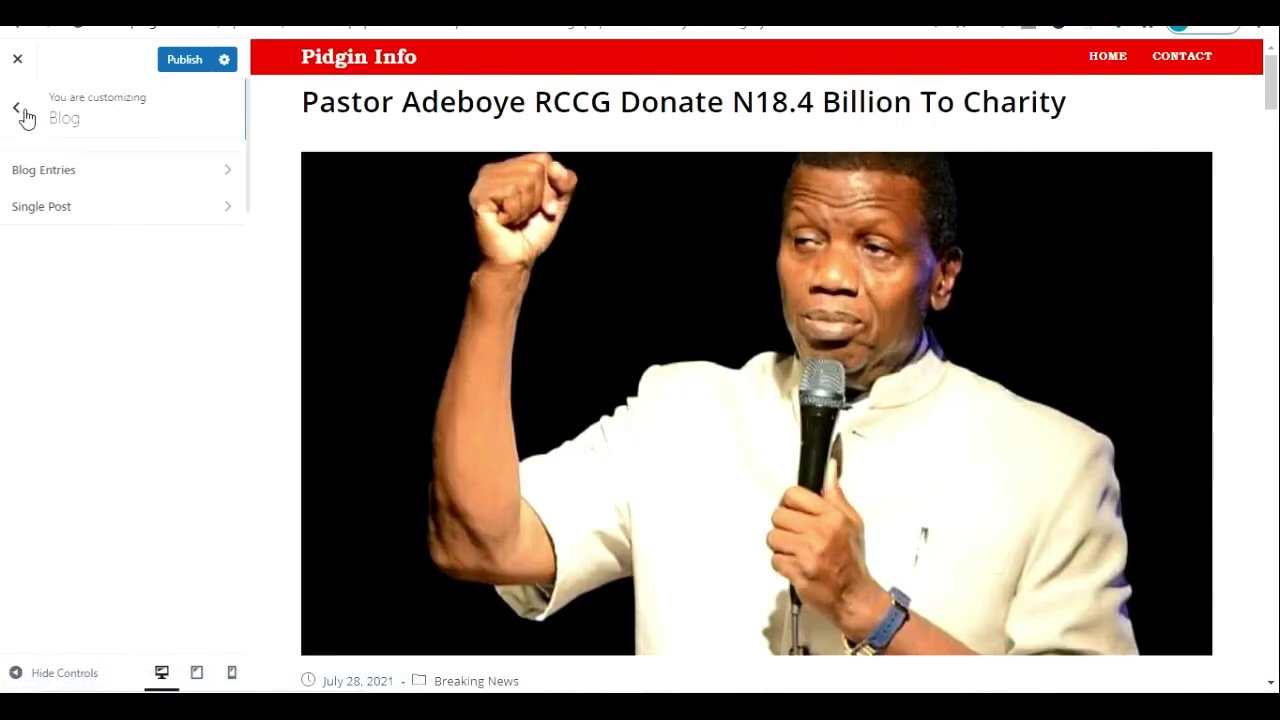
left_click(5, 106)
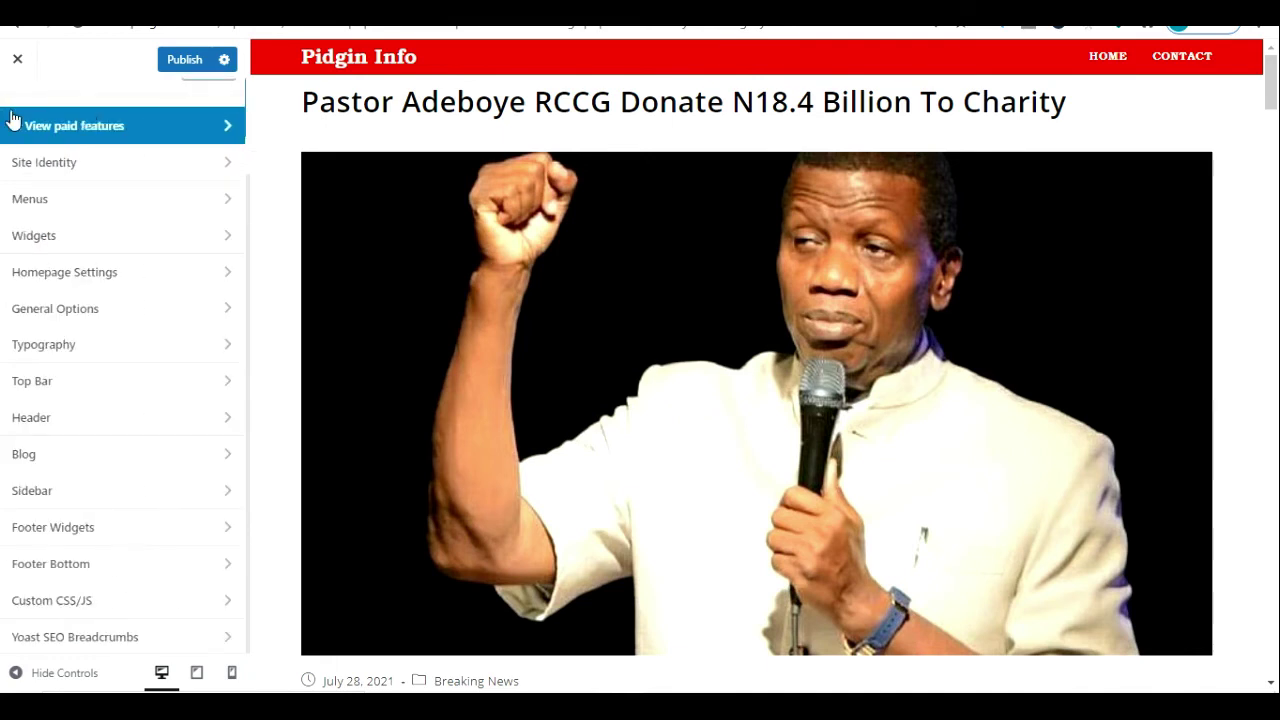
left_click(40, 455)
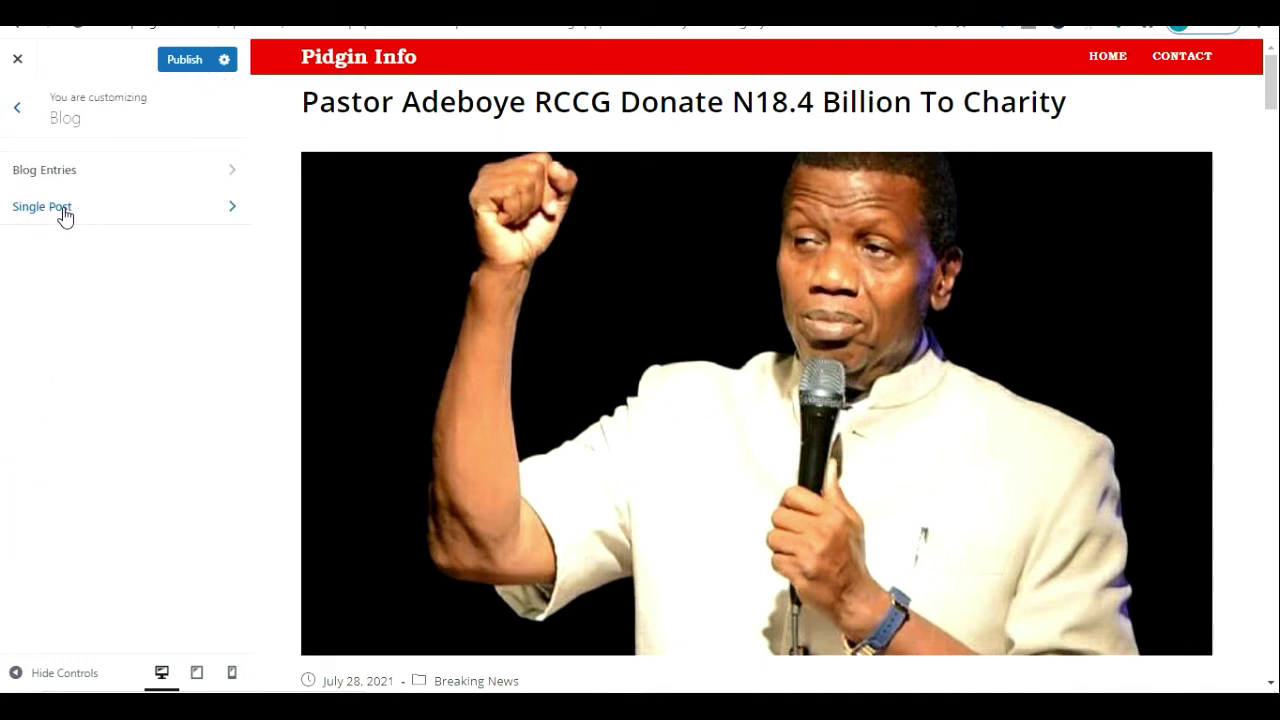
left_click(60, 168)
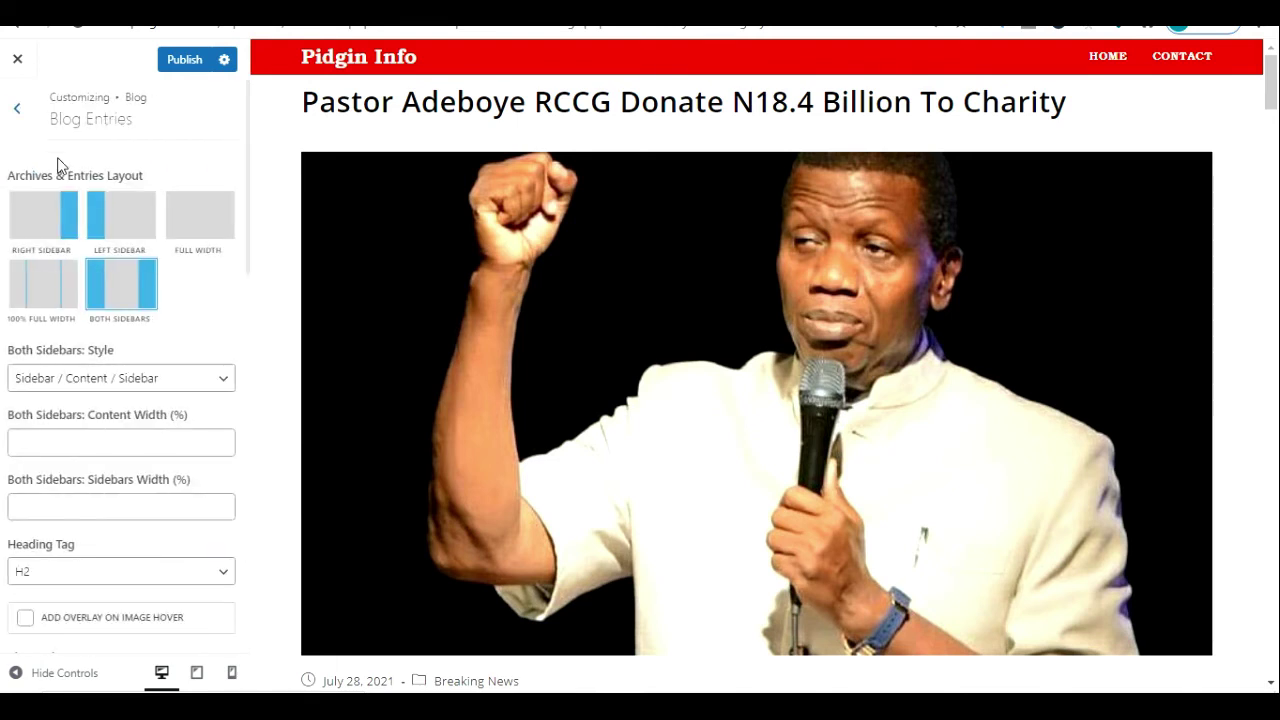
scroll(215, 300, "down", 10)
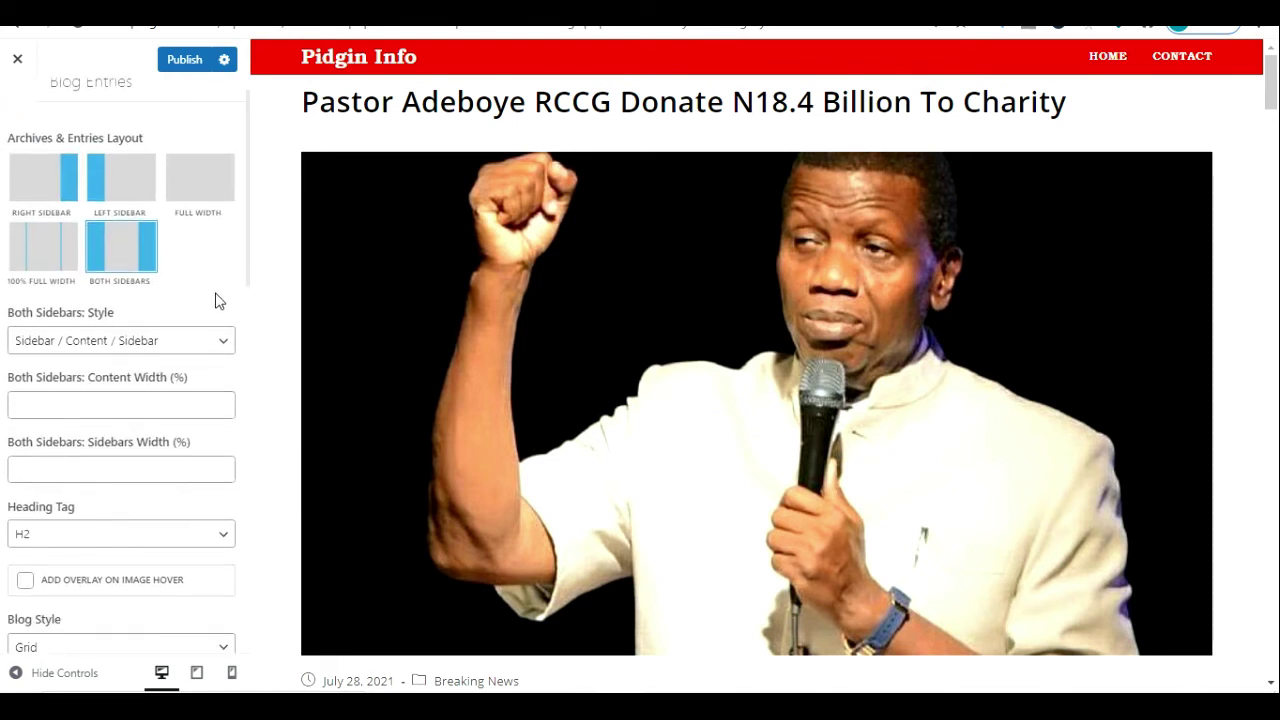
scroll(215, 300, "down", 1)
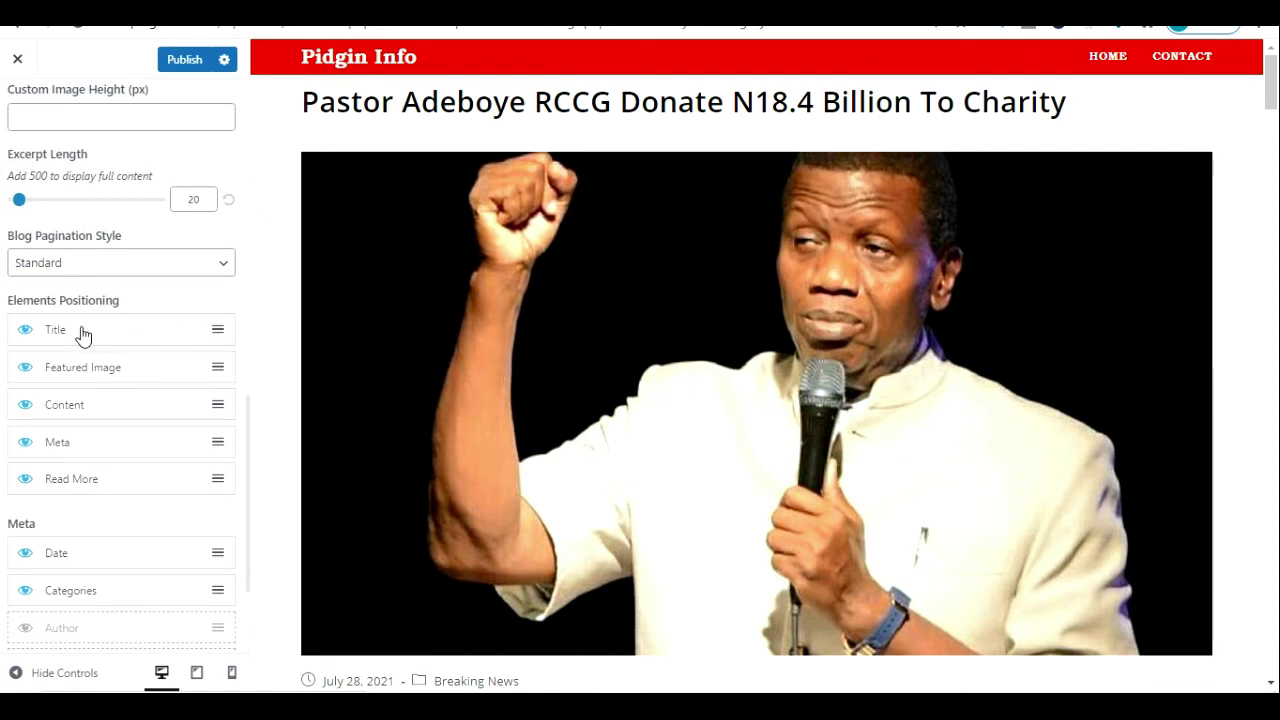
Move the blog entry Title below Featured Image and back, then nudge Read More, keeping it last
left_click_drag(82, 335, 81, 368)
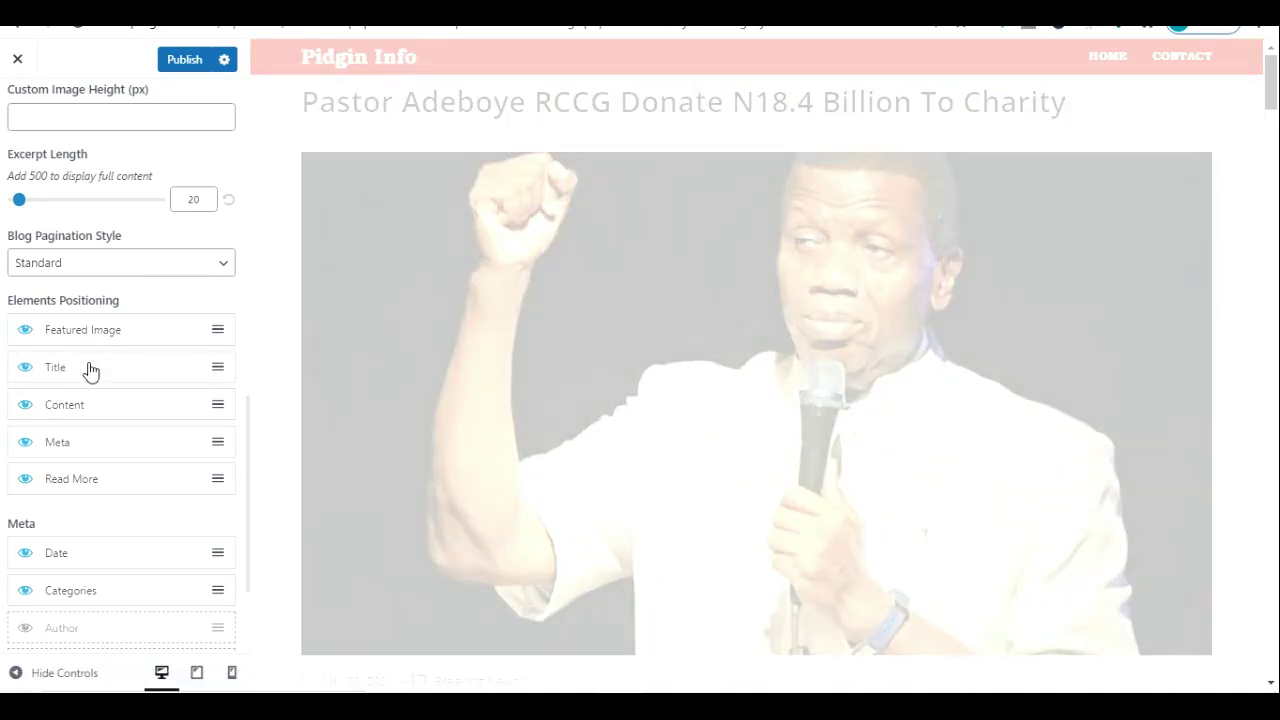
left_click_drag(90, 371, 89, 326)
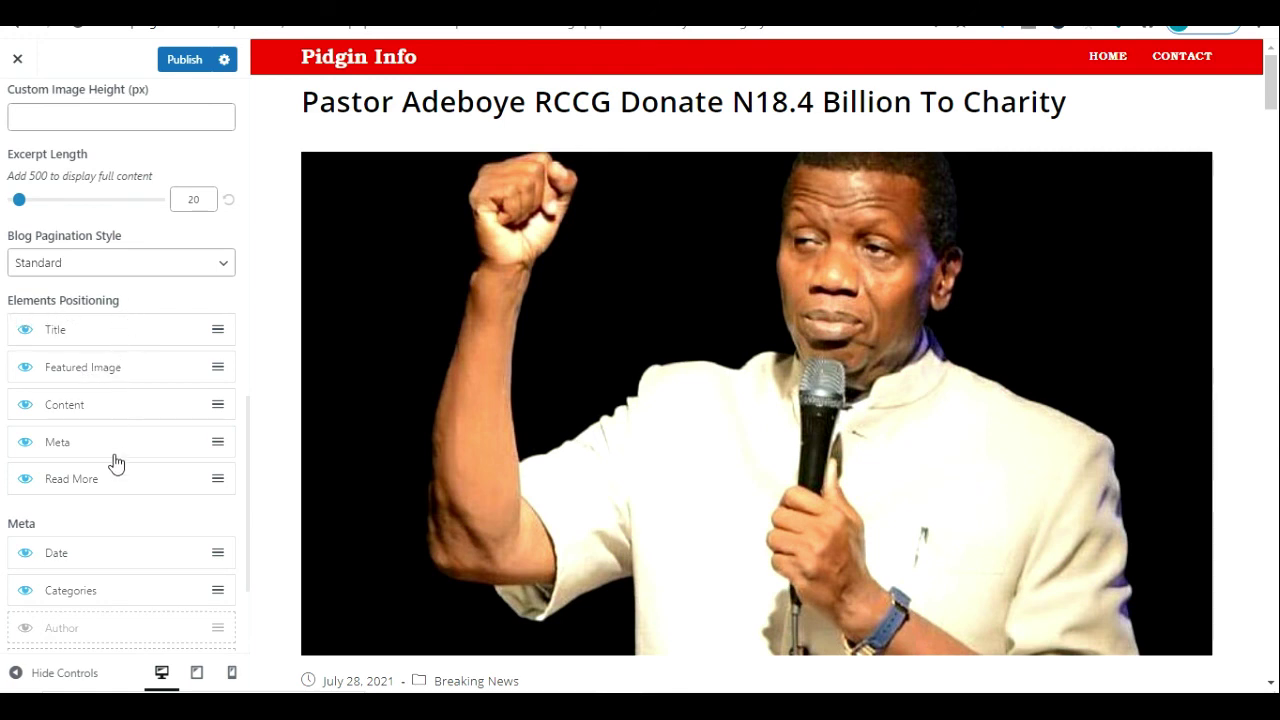
mouse_move(116, 486)
left_mouse_down()
mouse_move(140, 329)
mouse_move(114, 491)
left_mouse_up()
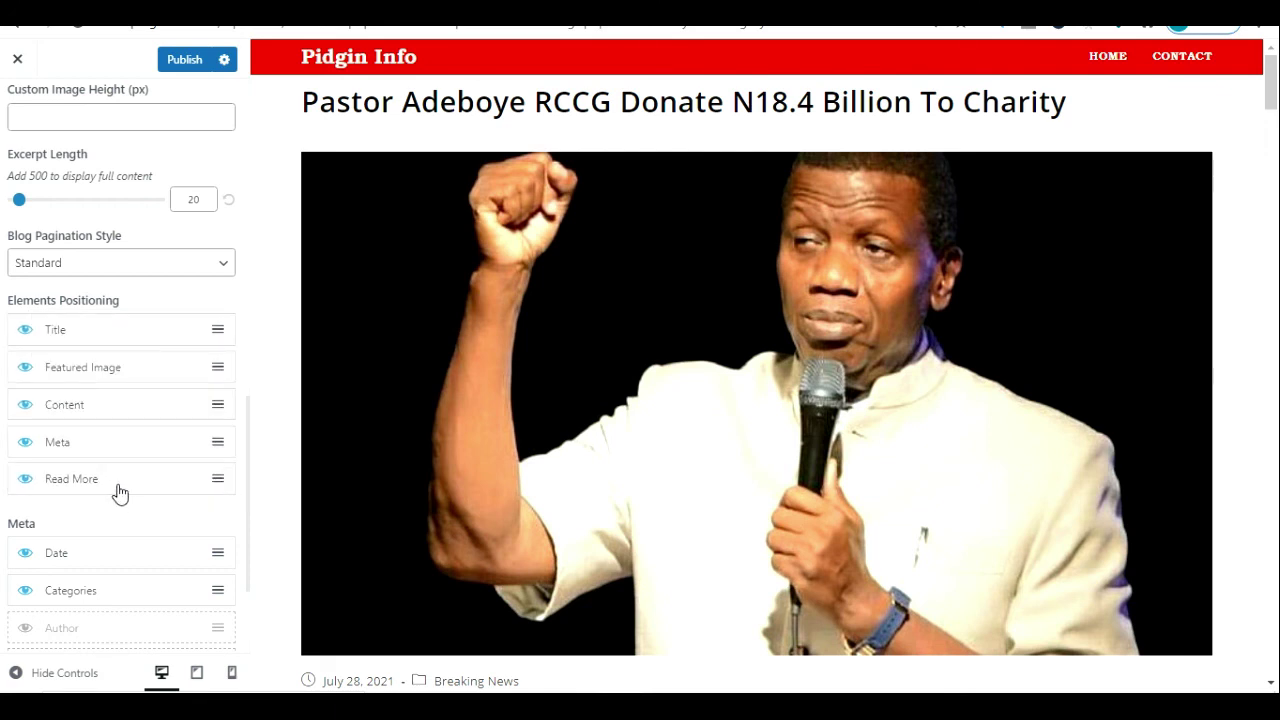